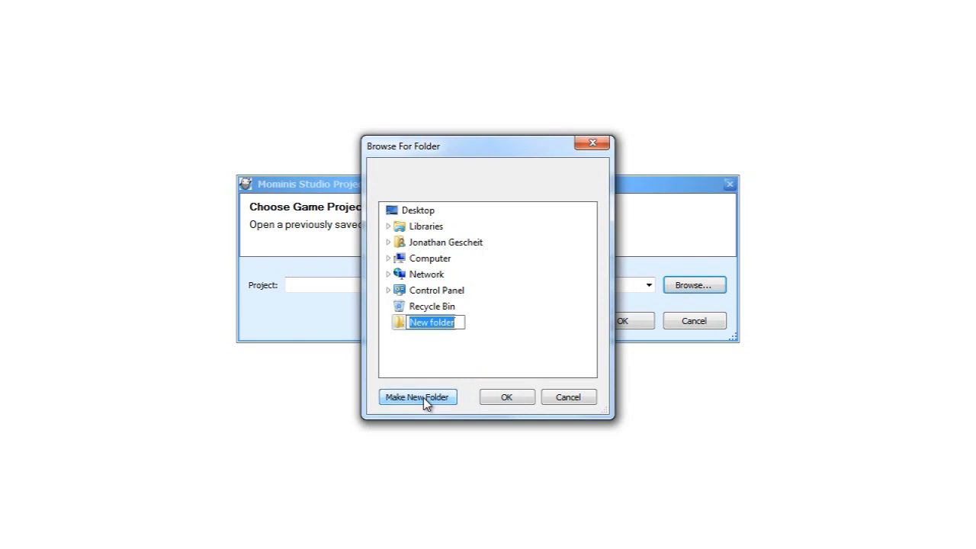
- Name the new desktop folder MoFish1 and create a new game project in it
text(MoFish2)
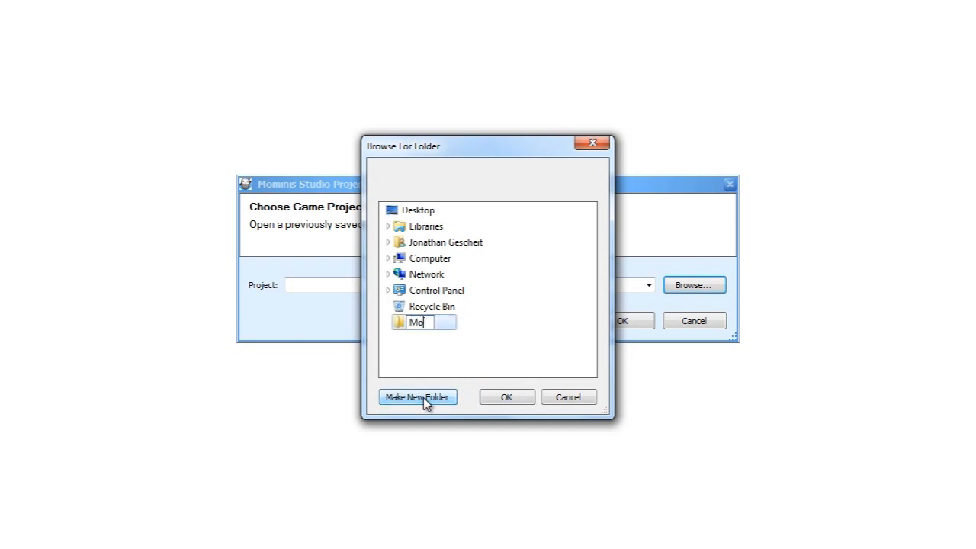
key(Return)
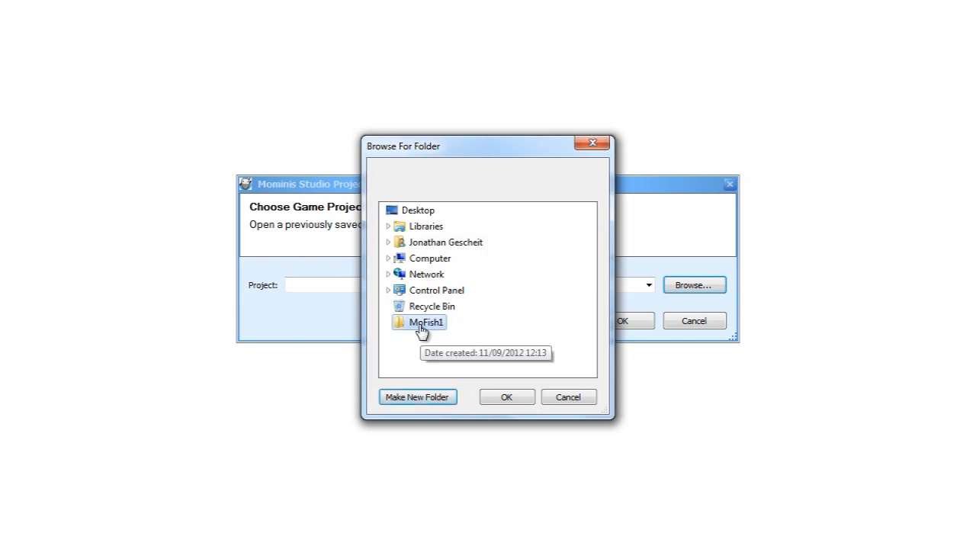
click(519, 402)
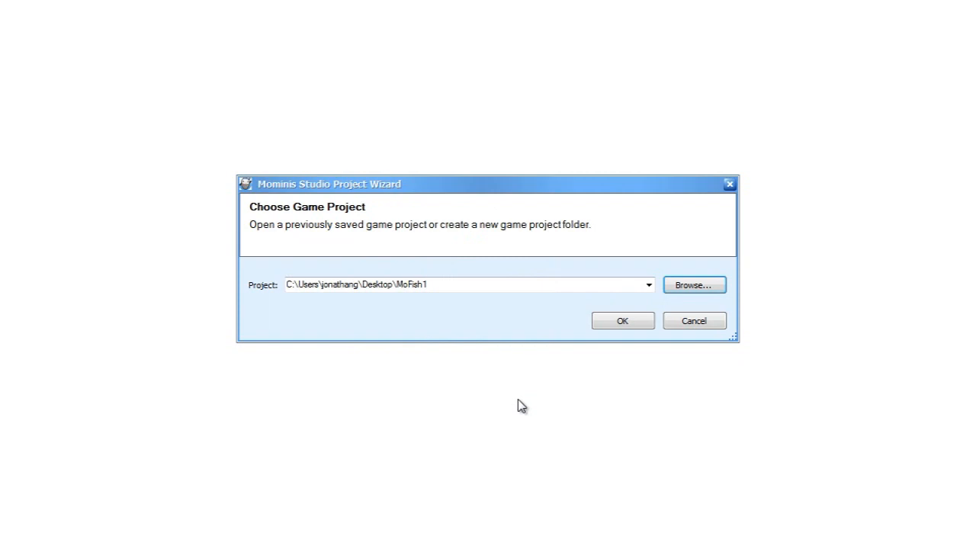
click(603, 326)
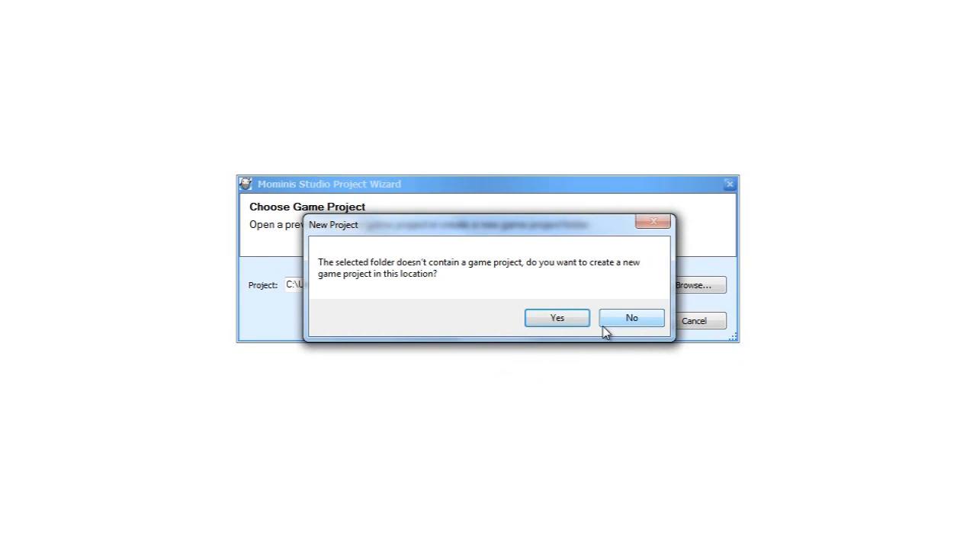
click(556, 320)
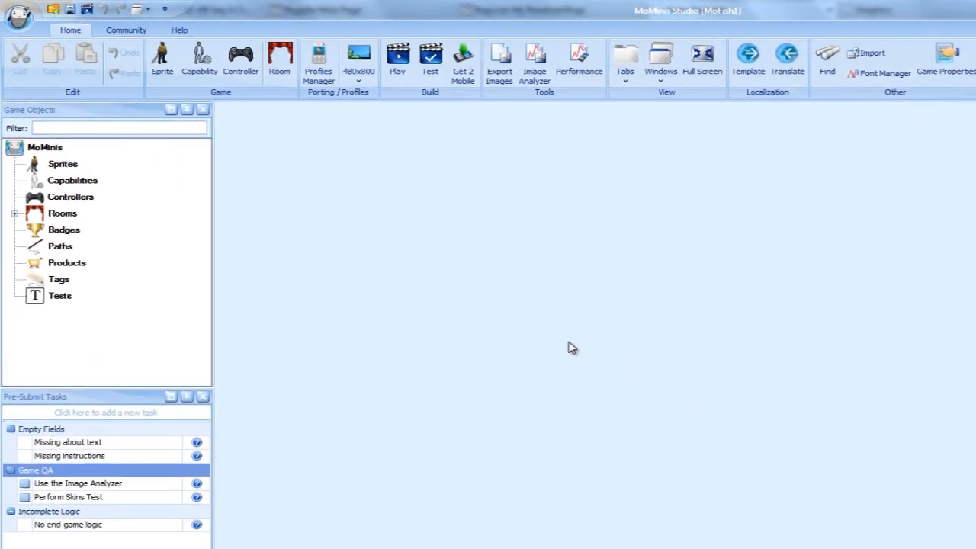
- Expand the project's rooms and add a new sprite named AnimatedFish
click(14, 214)
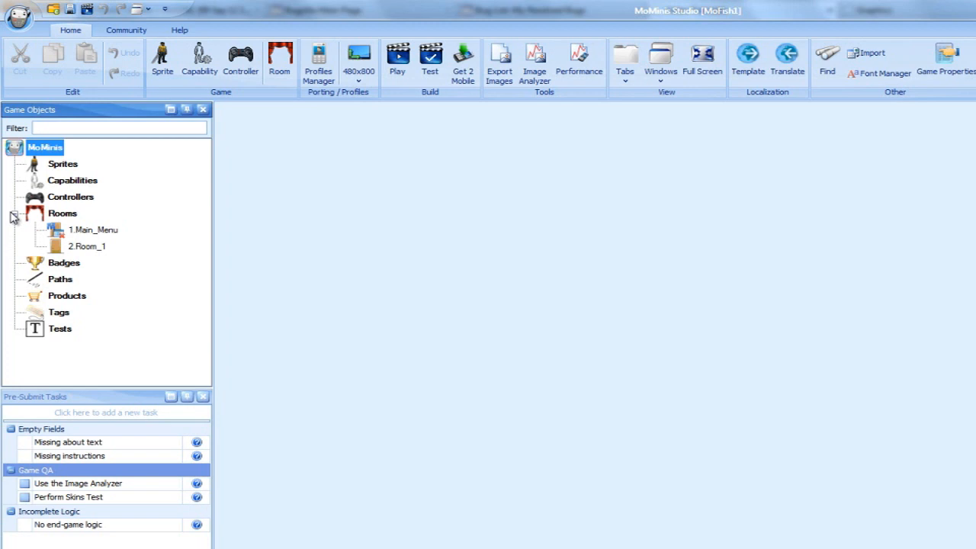
click(112, 236)
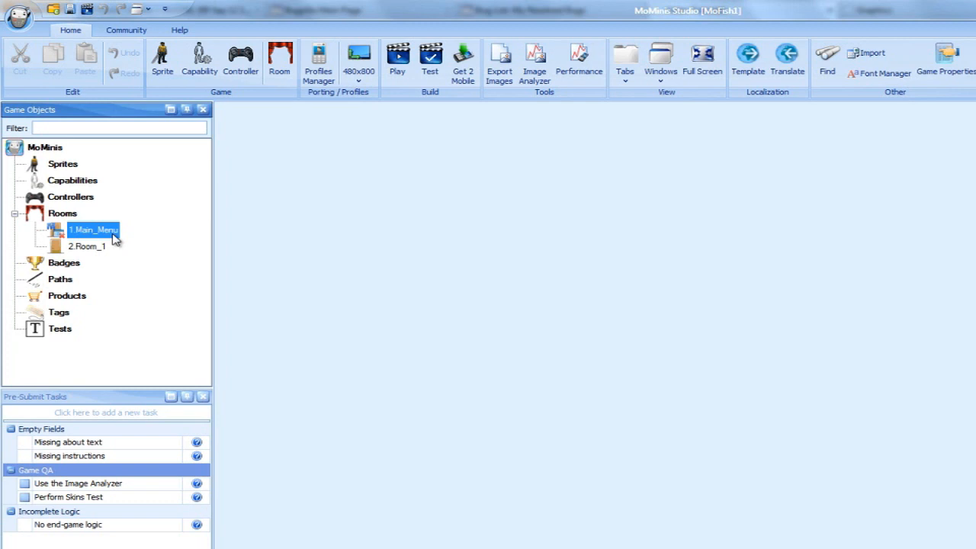
click(70, 164)
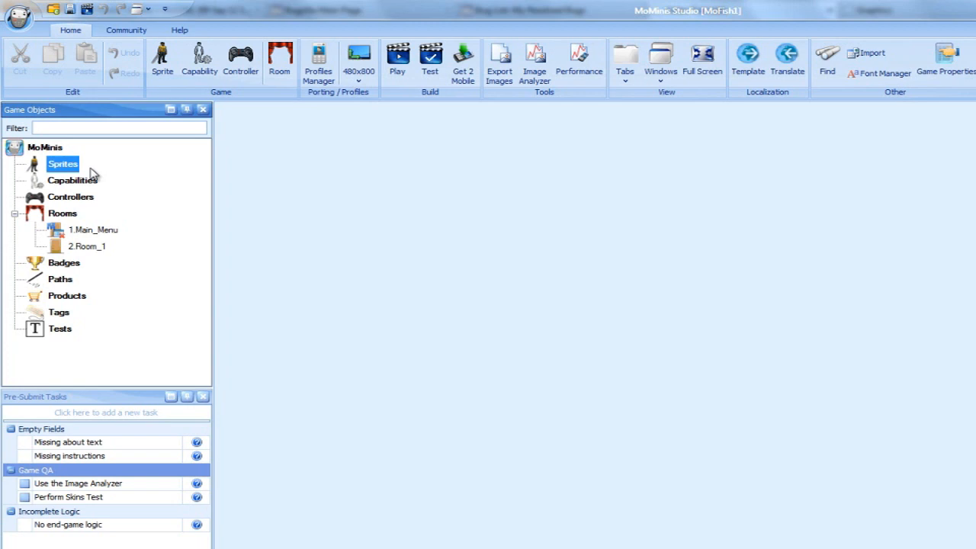
click(159, 66)
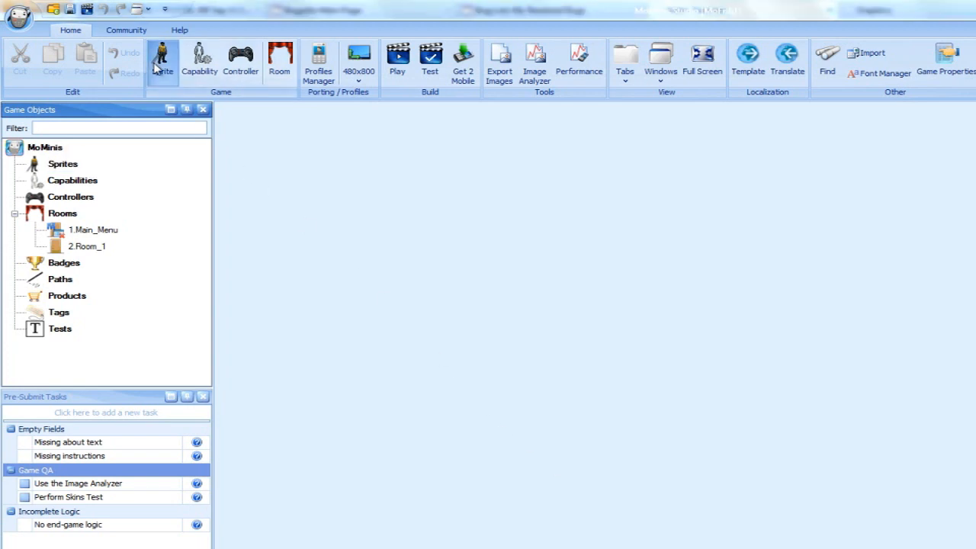
text(AnimatedFis)
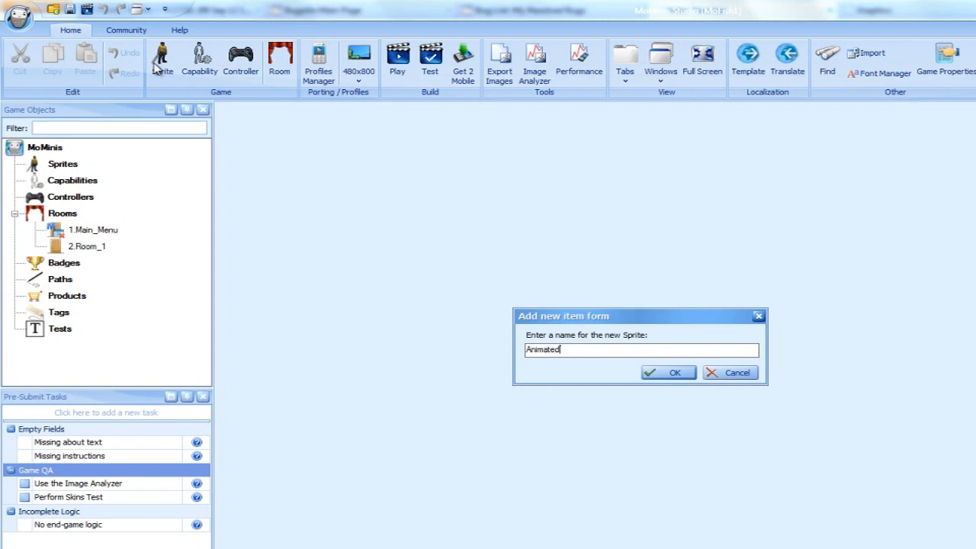
text(h)
click(664, 374)
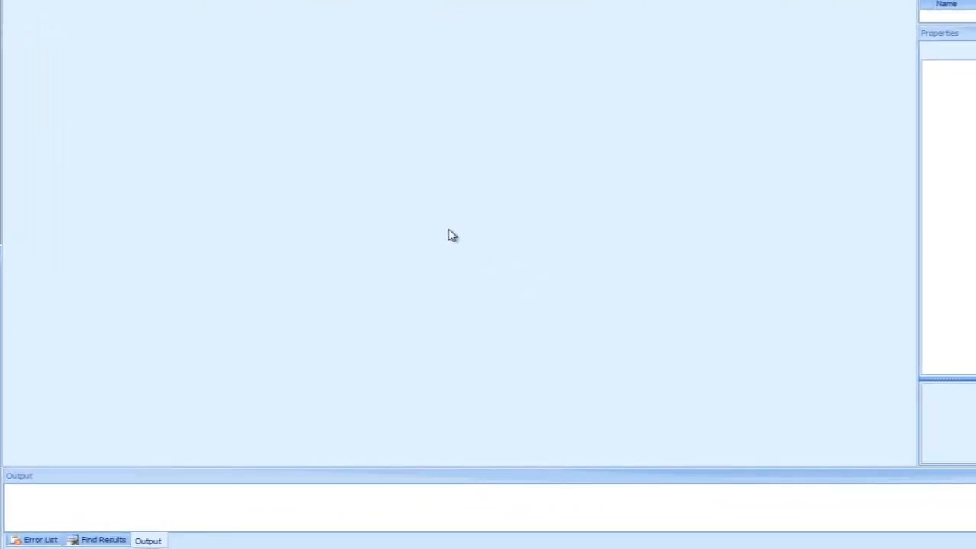
- Show the Error List and enlarge its area
click(42, 539)
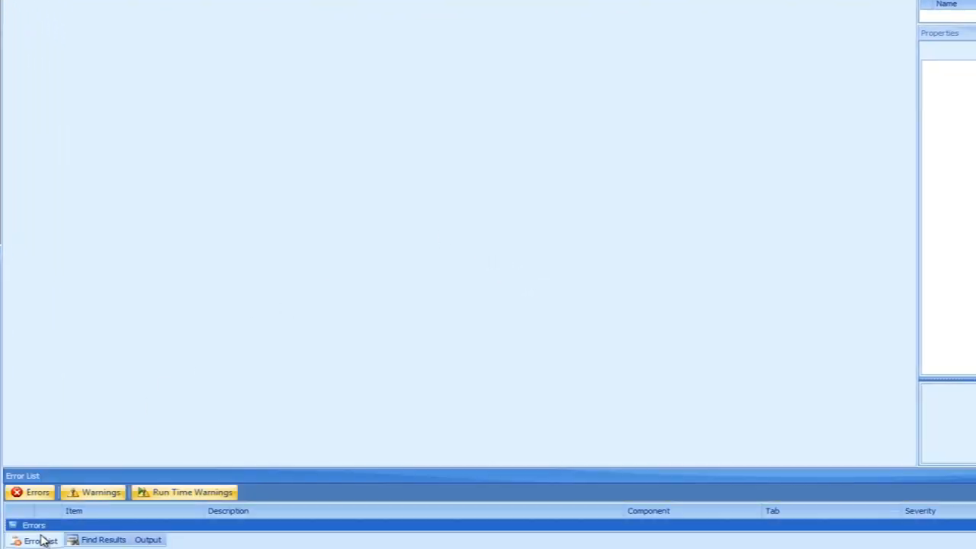
drag(69, 463, 77, 422)
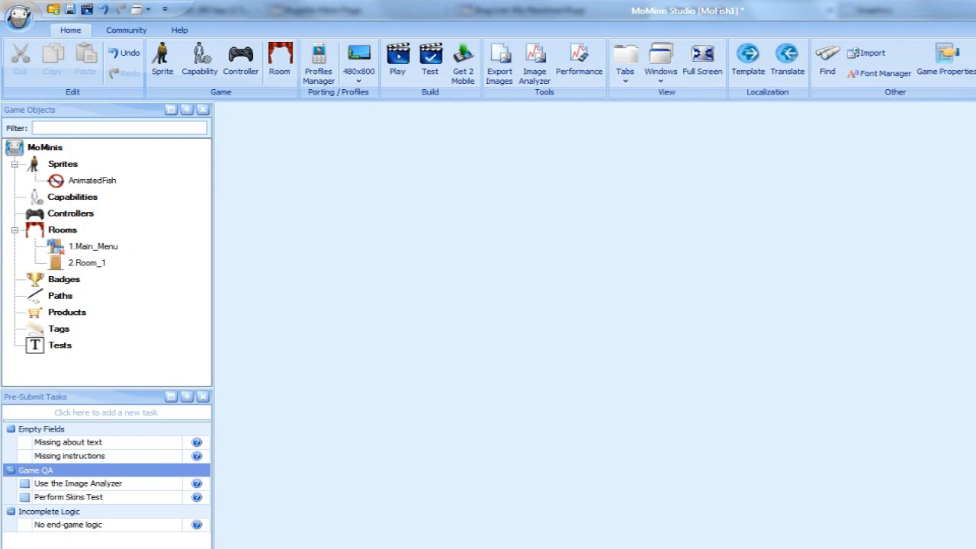
- Open the AnimatedFish sprite's resources and add a new animation named Swim
click(92, 183)
double_click(91, 183)
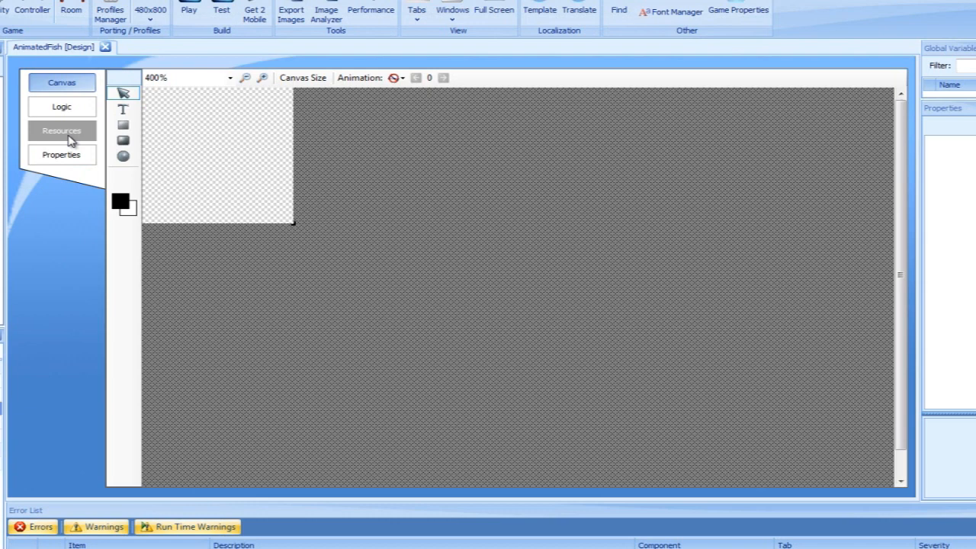
click(69, 134)
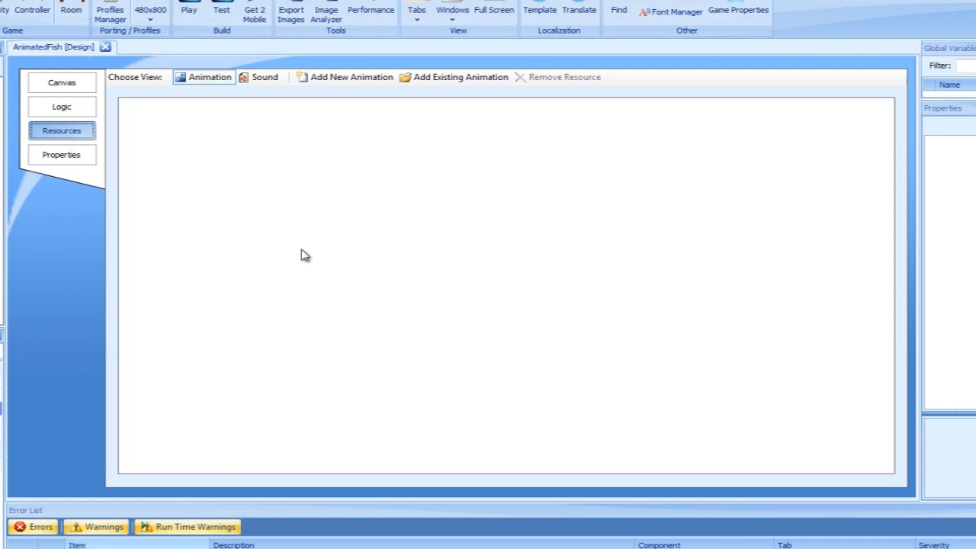
click(340, 78)
text(Swim)
key(Return)
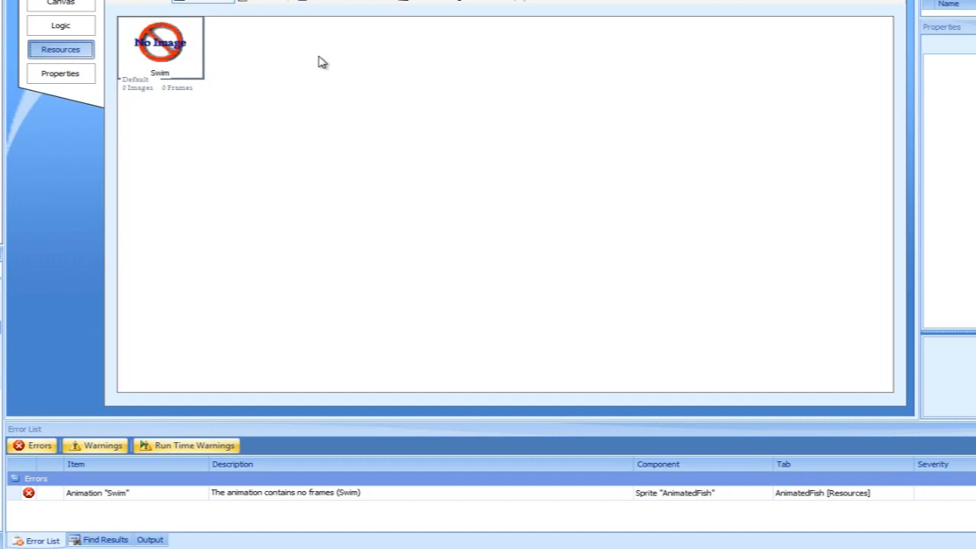
- Add the four images Hero8_3_Swim(0).png to Hero8_3_Swim(3).png to the Swim animation's image pool
click(199, 58)
double_click(165, 162)
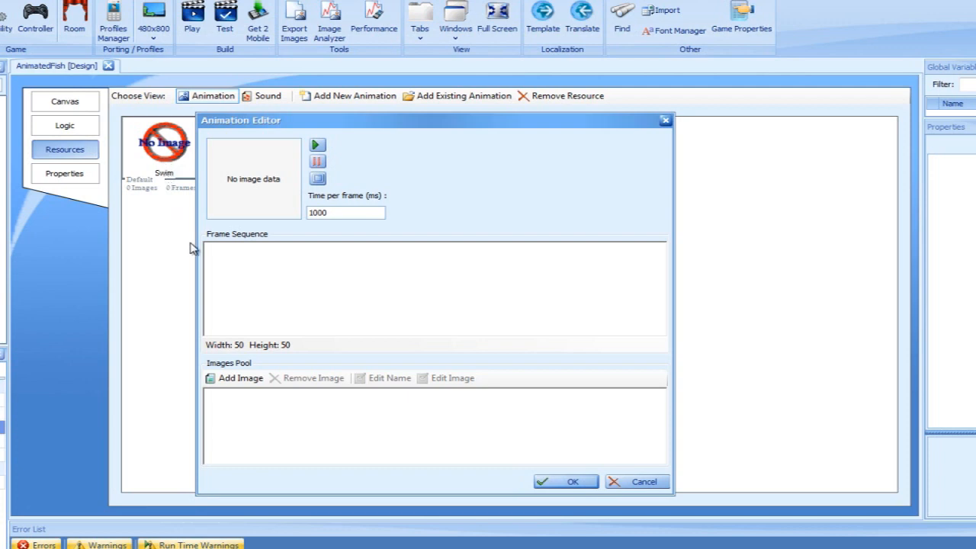
click(259, 381)
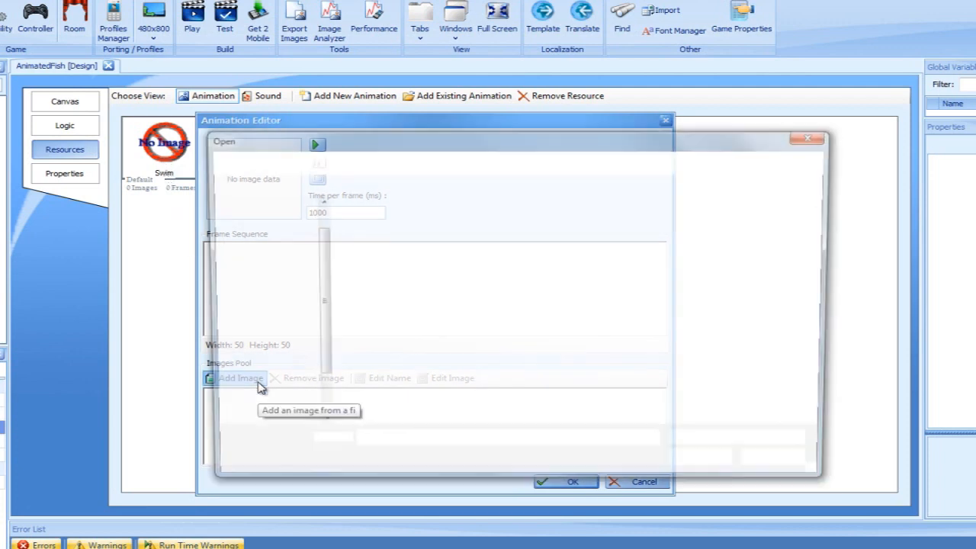
click(497, 412)
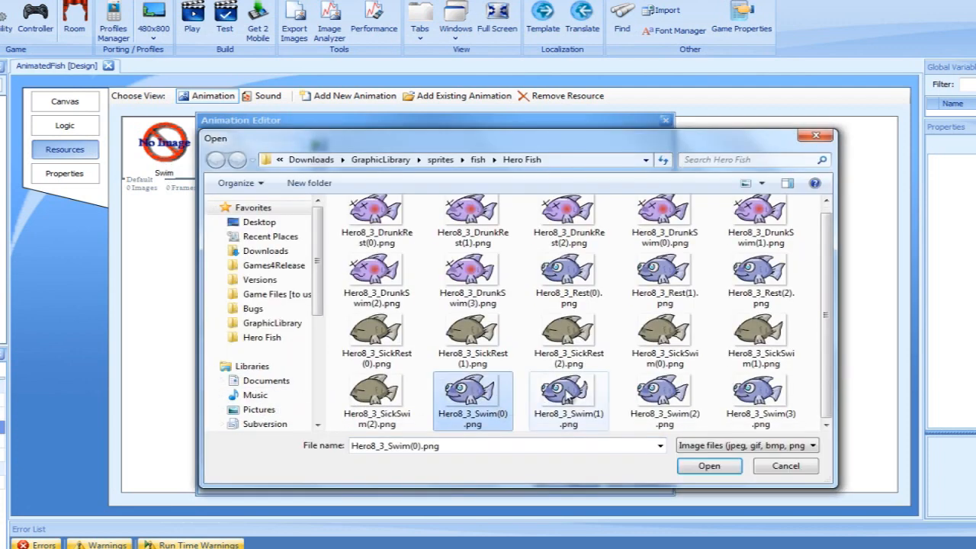
ctrl+click(568, 398)
ctrl+click(663, 405)
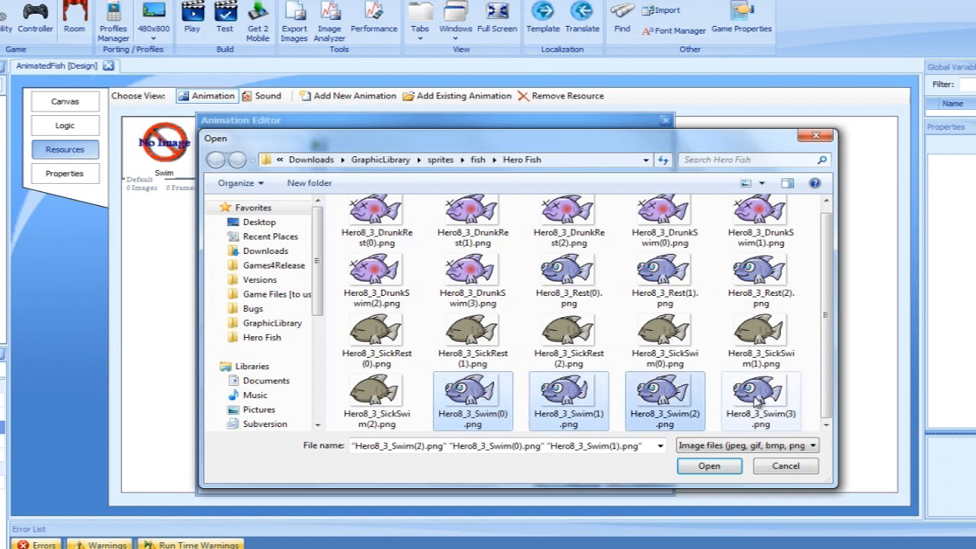
ctrl+click(758, 401)
click(724, 469)
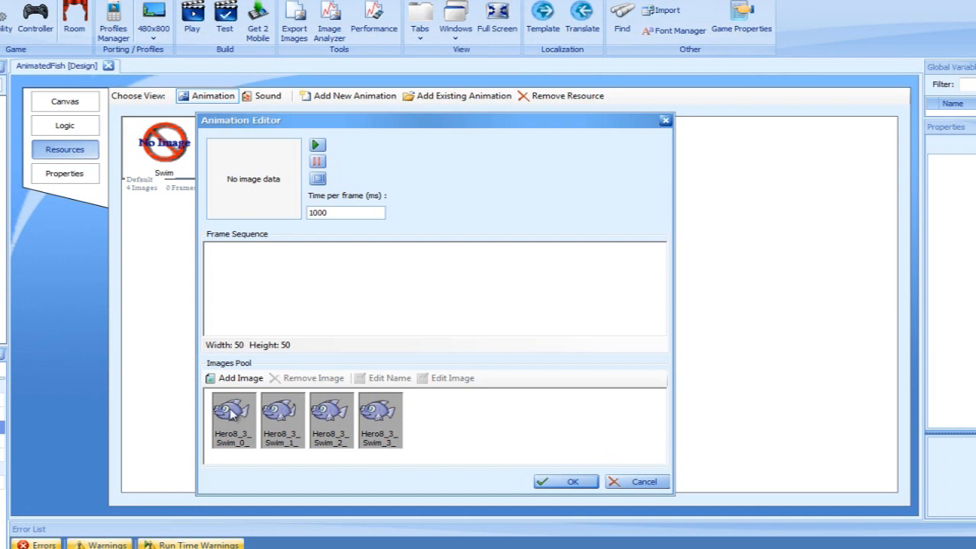
- Place the four swim images in order in the frame sequence, resizing the object to the image size
drag(233, 412, 243, 284)
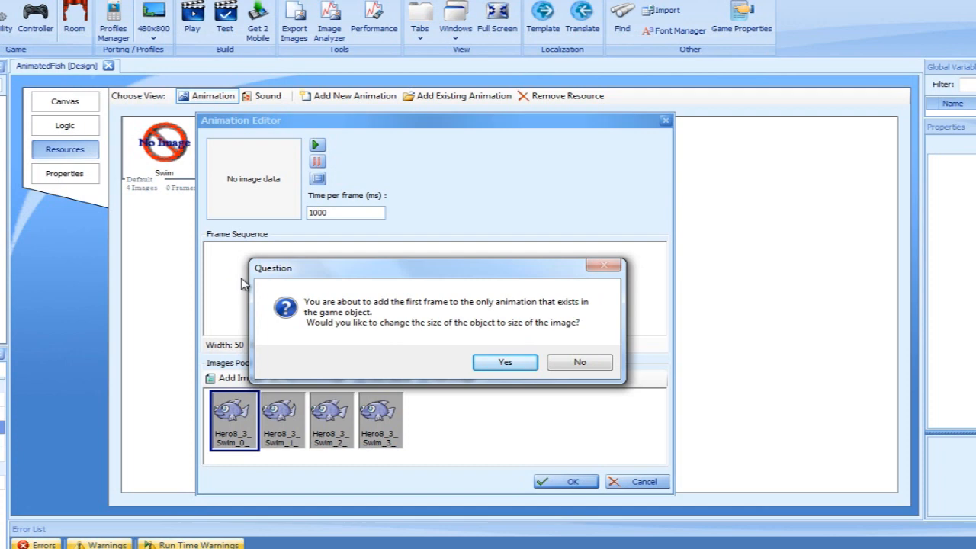
click(505, 362)
double_click(280, 416)
drag(332, 414, 364, 300)
drag(381, 414, 398, 286)
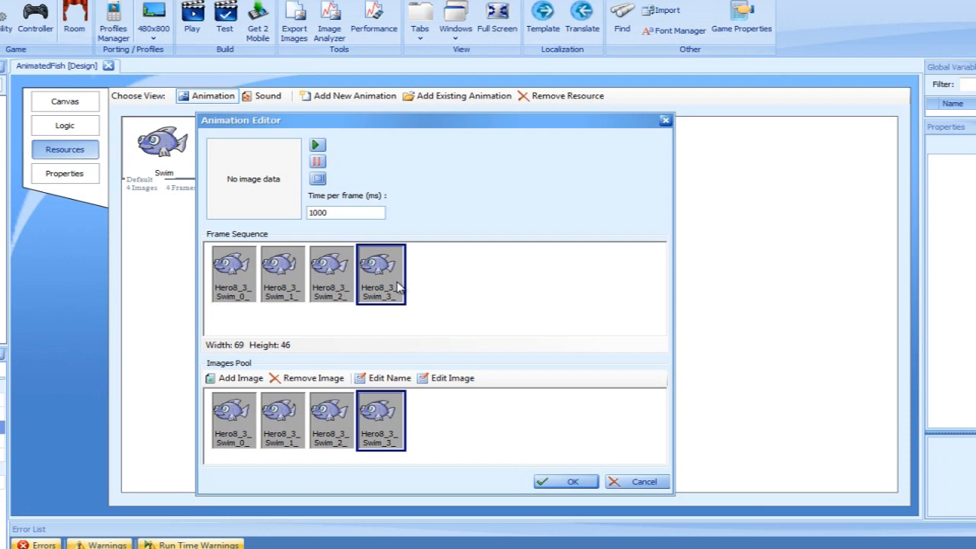
- Preview the Swim animation, set its time per frame to 200 ms and accept the animation
click(317, 145)
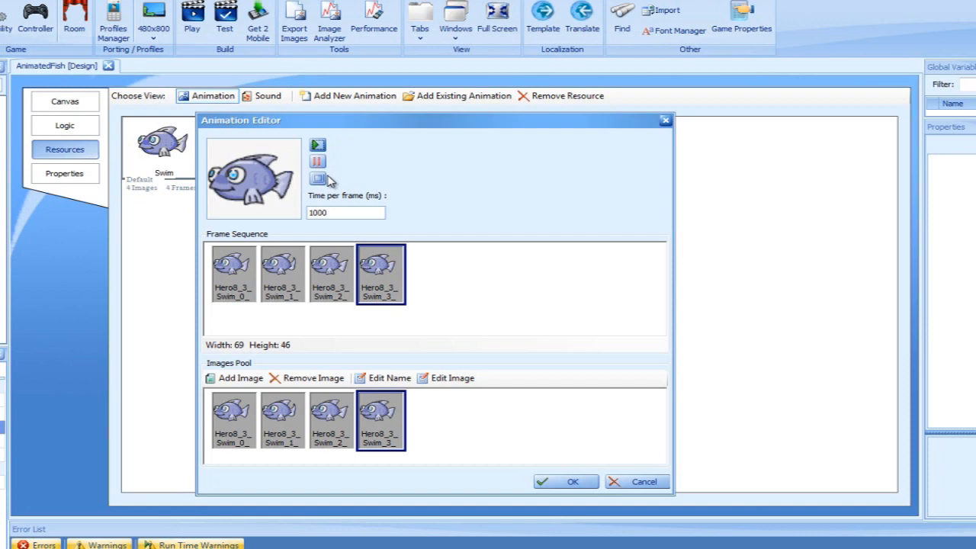
drag(361, 212, 278, 218)
text(200)
click(467, 252)
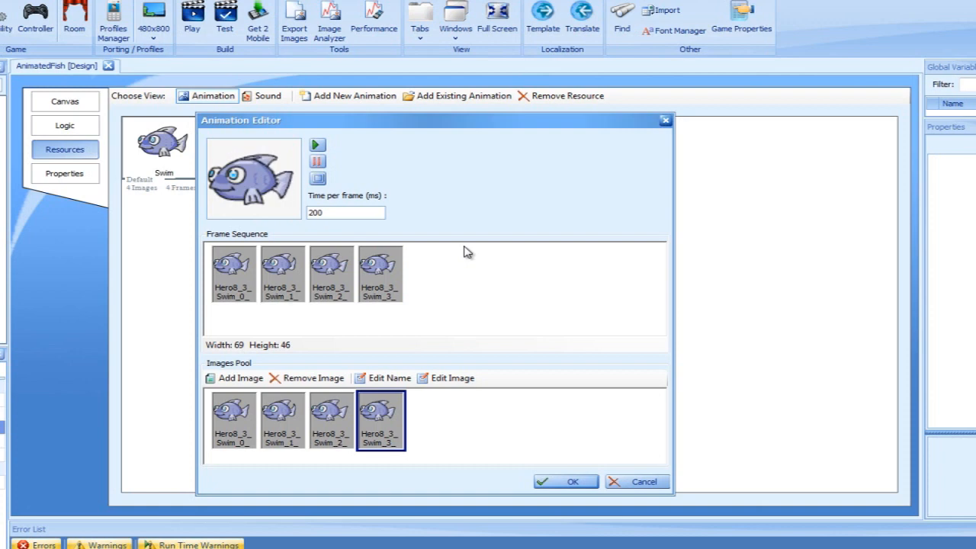
click(571, 482)
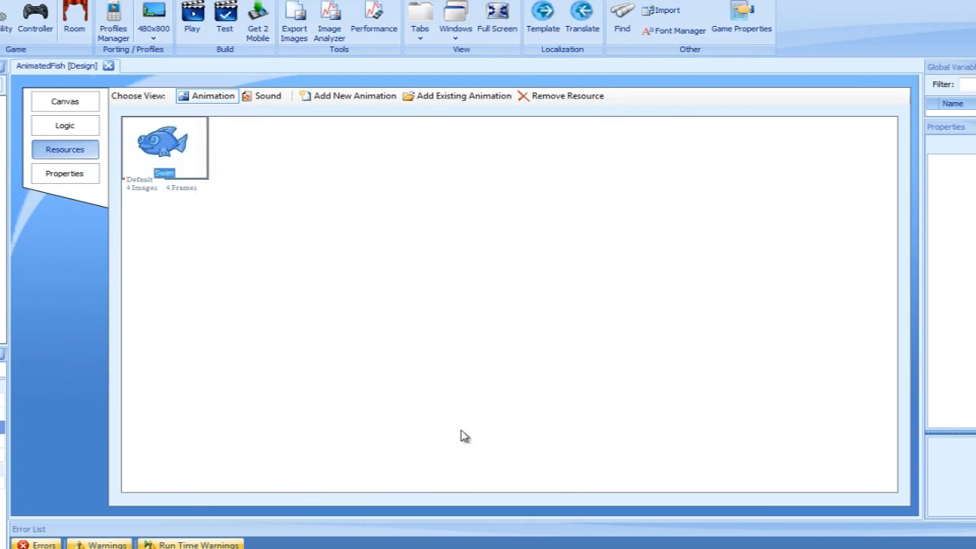
- View the AnimatedFish sprite on its canvas and check the available zoom levels
click(91, 109)
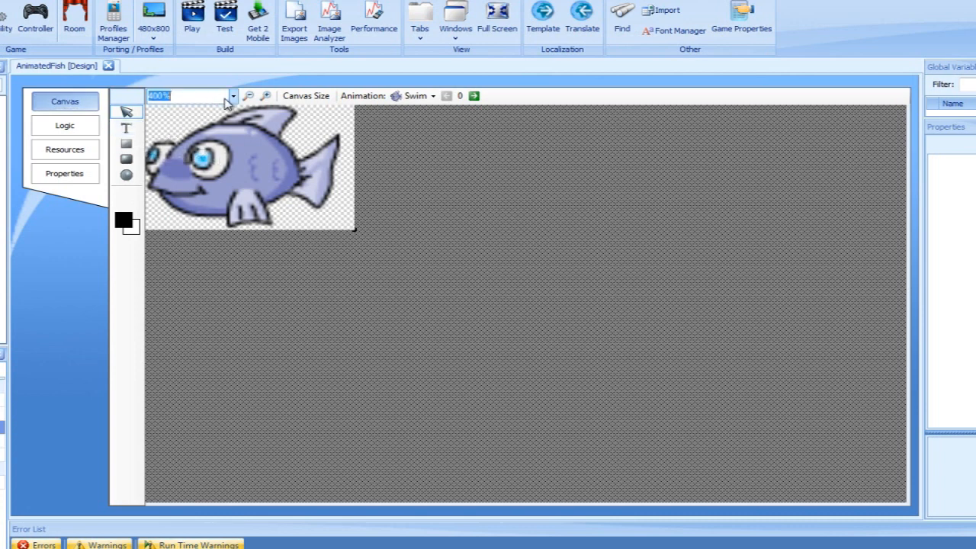
click(233, 96)
click(234, 96)
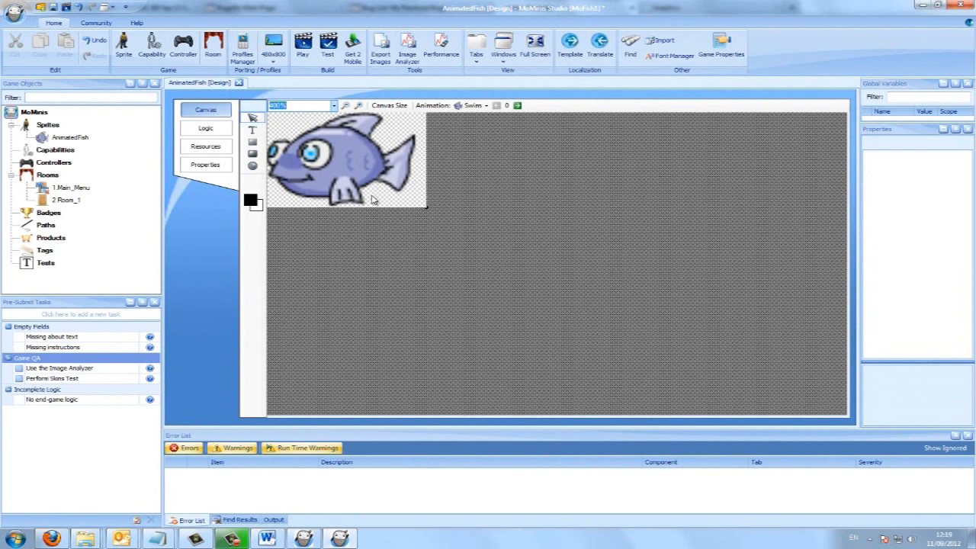
- Open Room_1 and place an AnimatedFish instance at about 187, 137
double_click(66, 201)
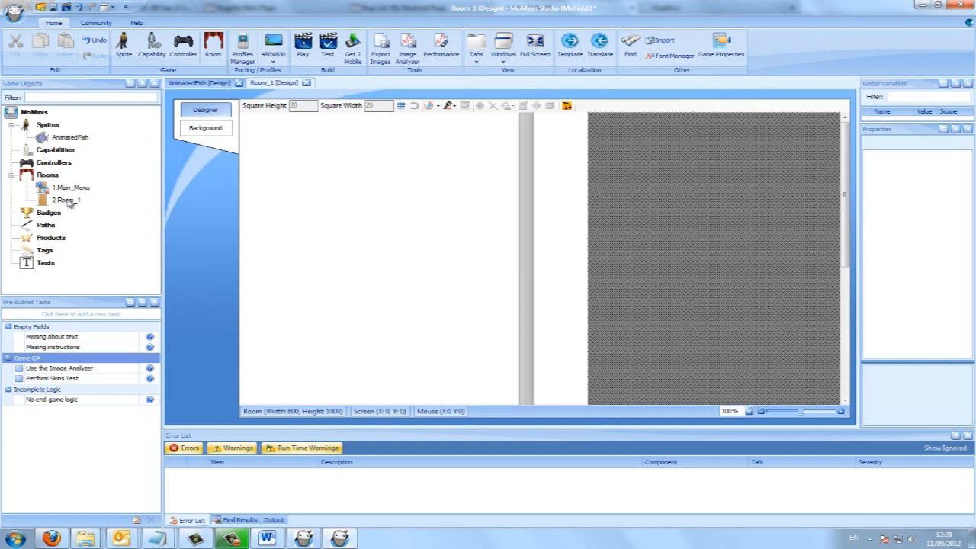
click(74, 138)
drag(73, 138, 348, 188)
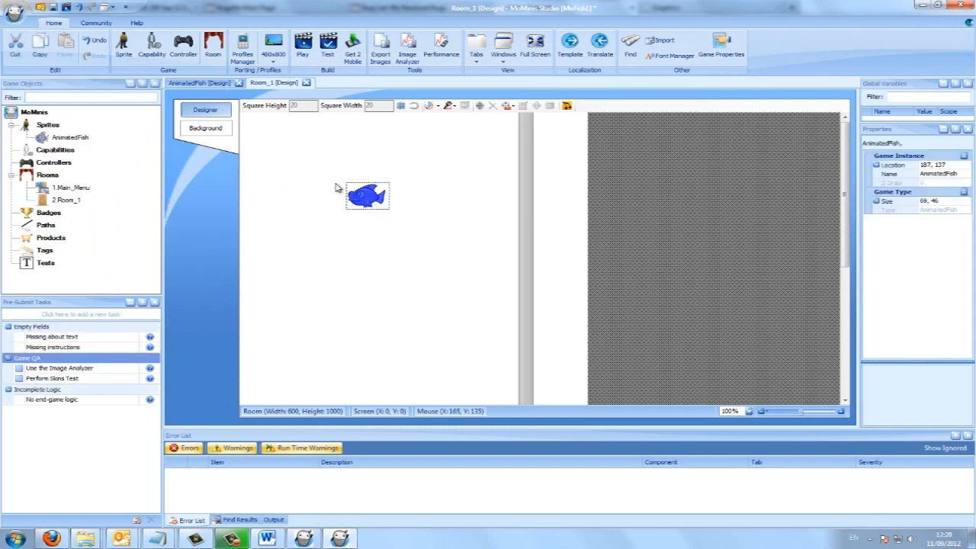
click(335, 187)
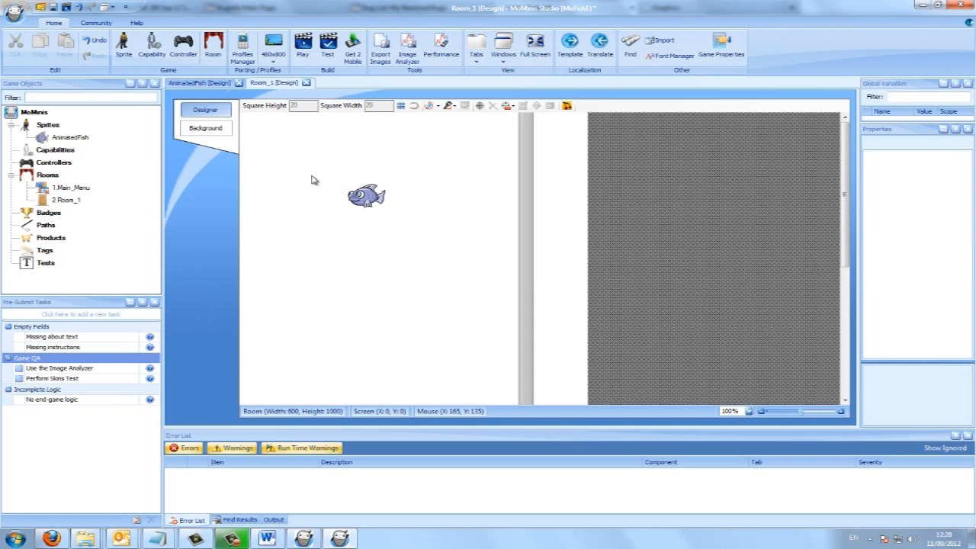
- Run the game in the simulator, advance from the main menu to the fish's room and close the simulator
click(68, 8)
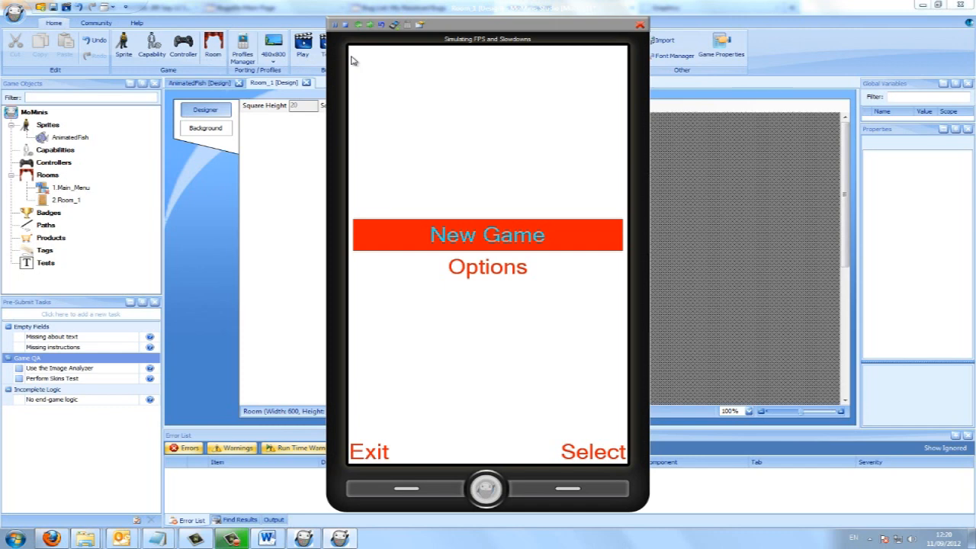
click(372, 27)
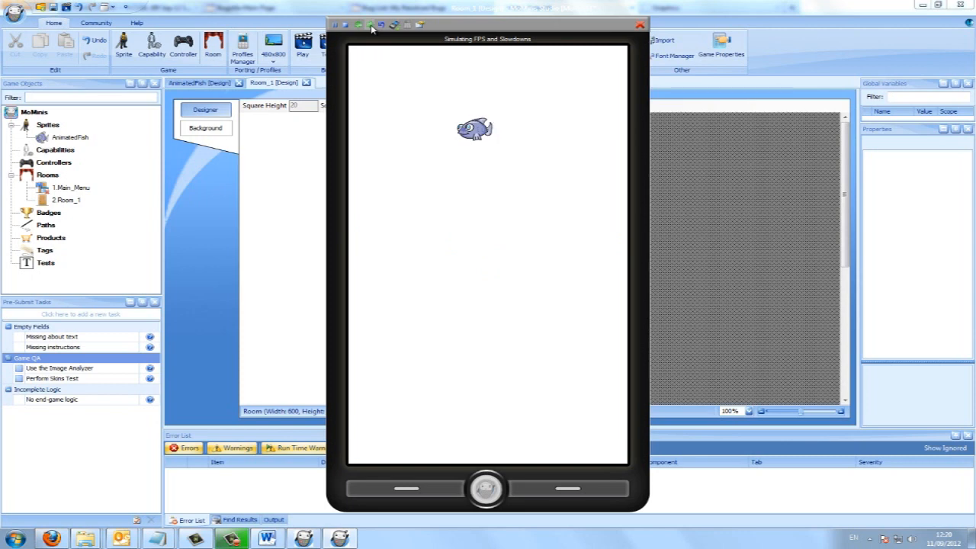
click(641, 25)
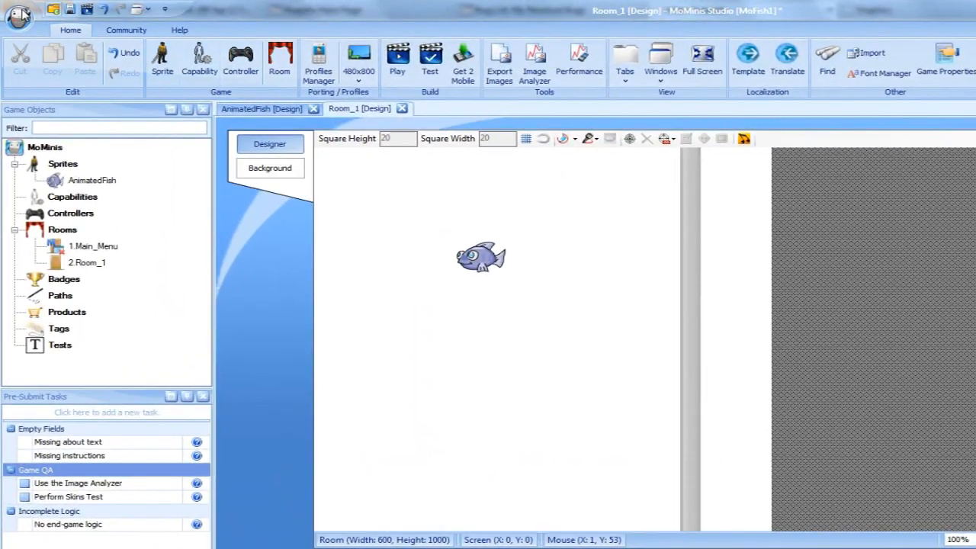
- Save the game project
click(16, 14)
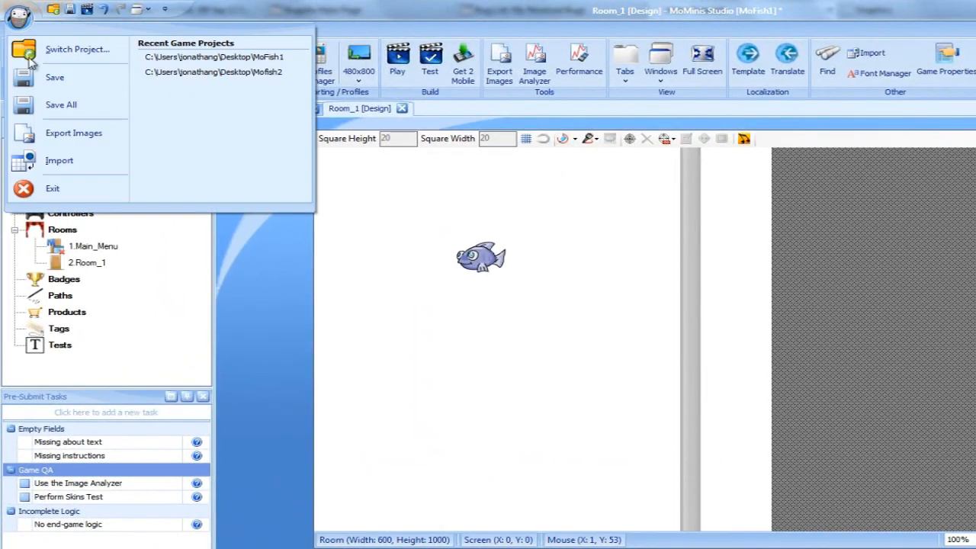
click(42, 86)
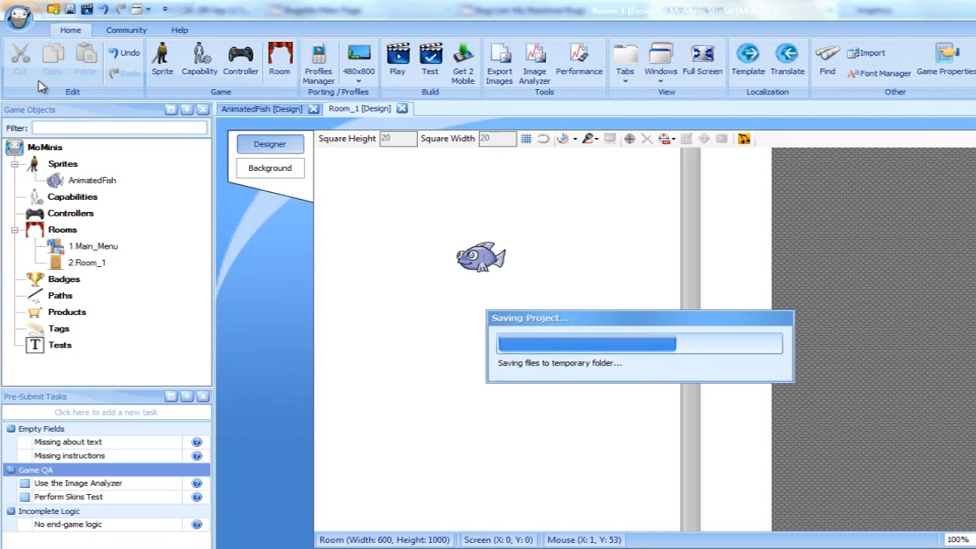